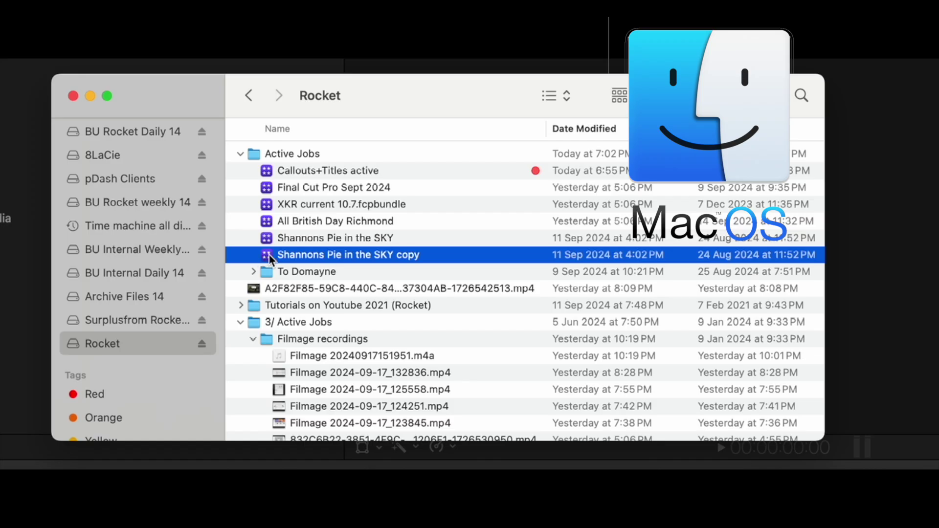
Add the LenoFX Business Toolkit Full Screen 04 title above the Mike's E-Type storyline and preview it
{"action": "scroll", "coordinate": [274, 256], "scroll_direction": "down", "scroll_amount": 1}
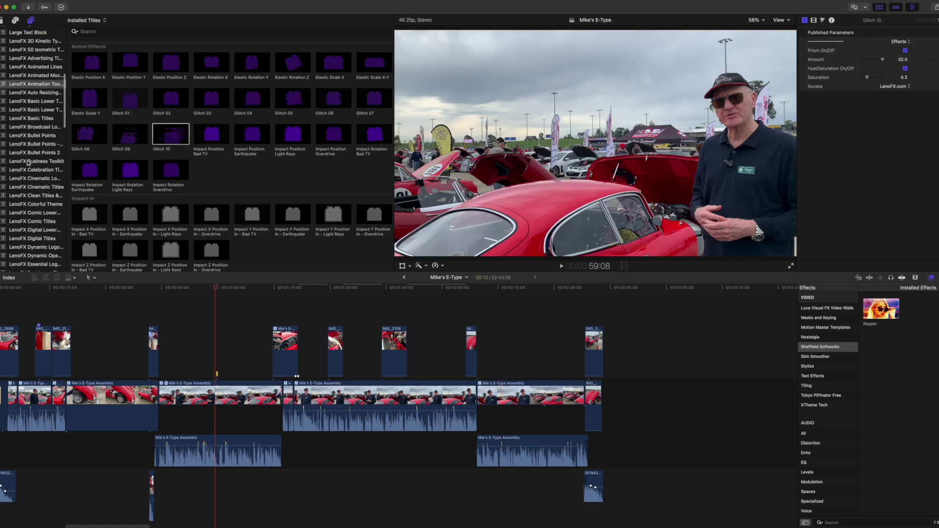
{"action": "left_click", "coordinate": [30, 161]}
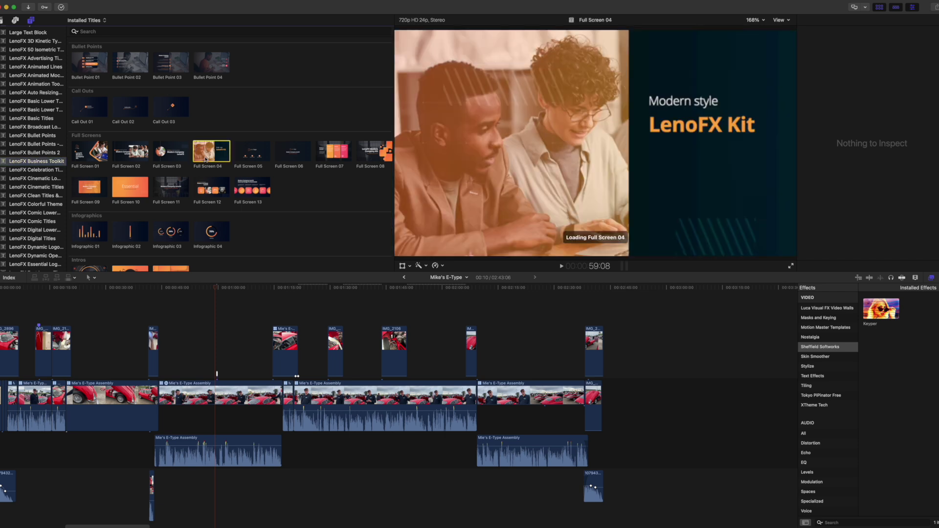
{"action": "left_click_drag", "start_coordinate": [206, 160], "coordinate": [498, 370]}
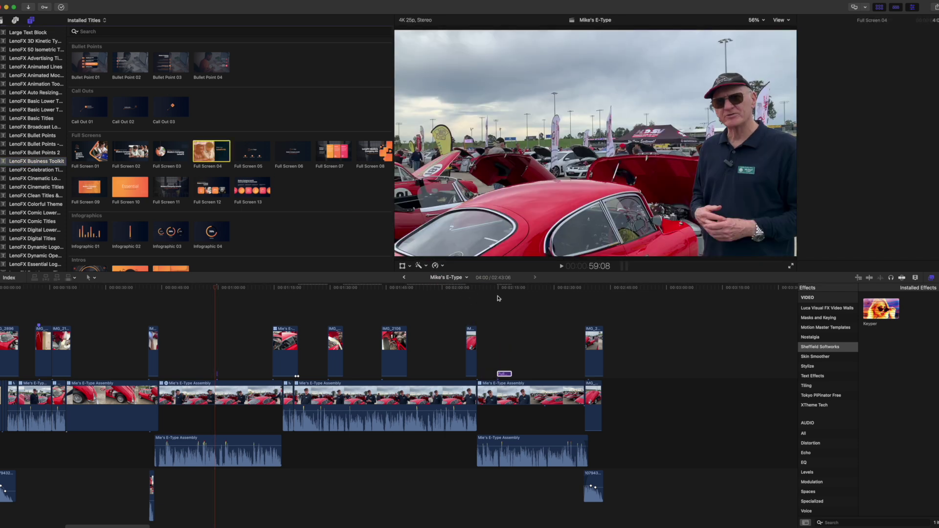
{"action": "left_click_drag", "start_coordinate": [494, 289], "coordinate": [503, 290]}
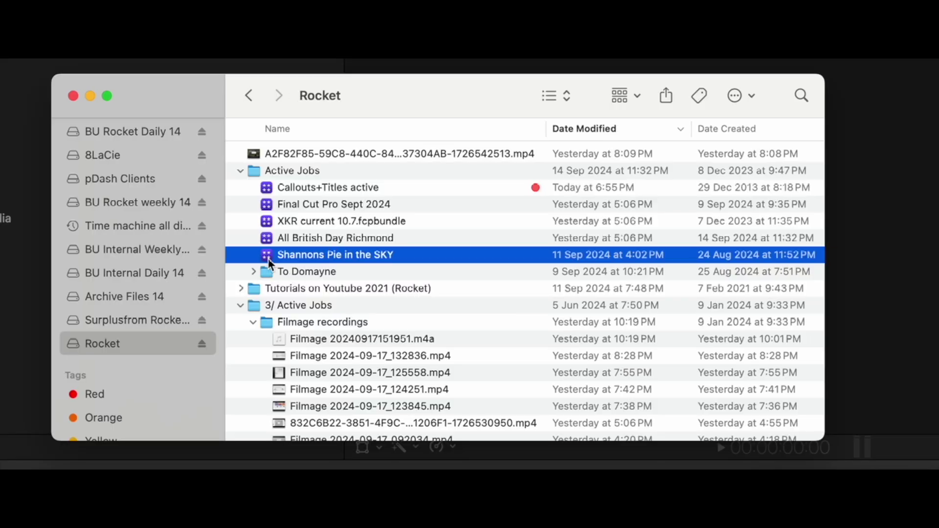
Duplicate the Shannons Pie in the SKY library in Finder's Active Jobs folder
{"action": "right_click", "coordinate": [270, 265]}
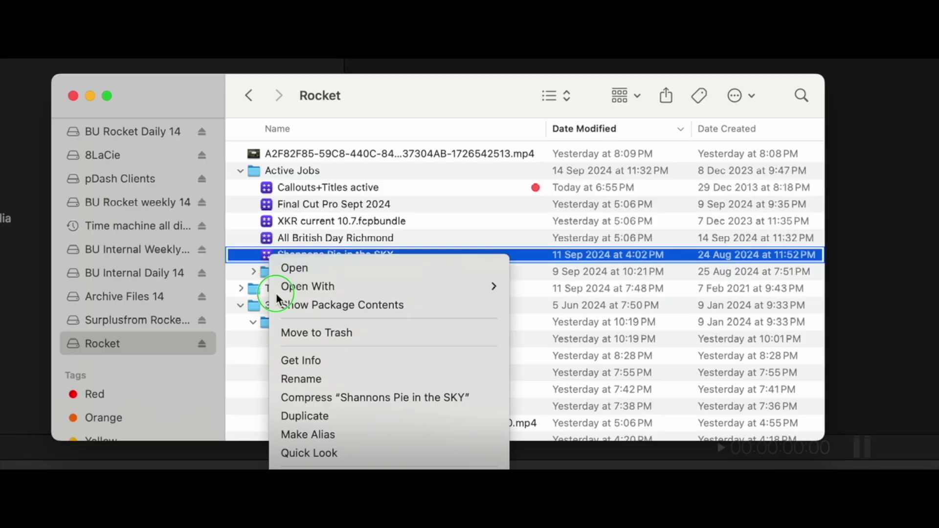
{"action": "left_click", "coordinate": [303, 410]}
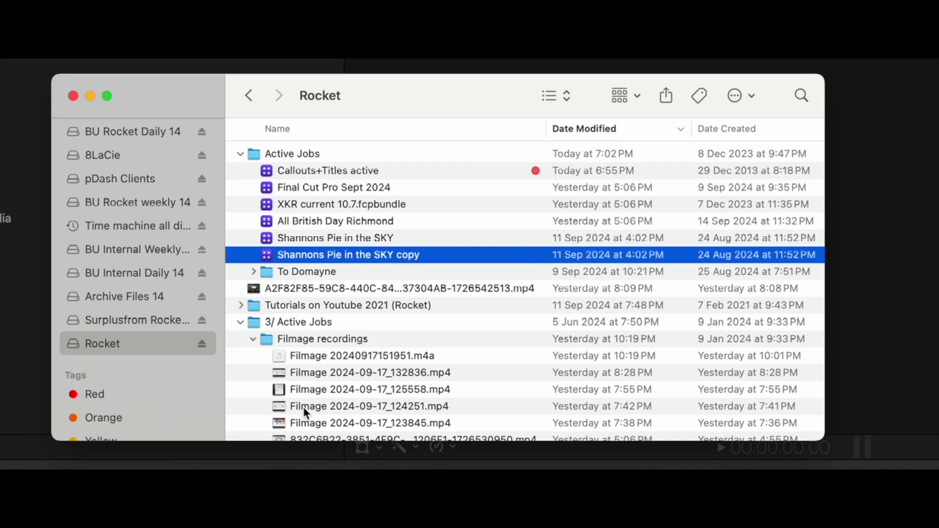
{"action": "scroll", "coordinate": [273, 258], "scroll_direction": "down", "scroll_amount": 1}
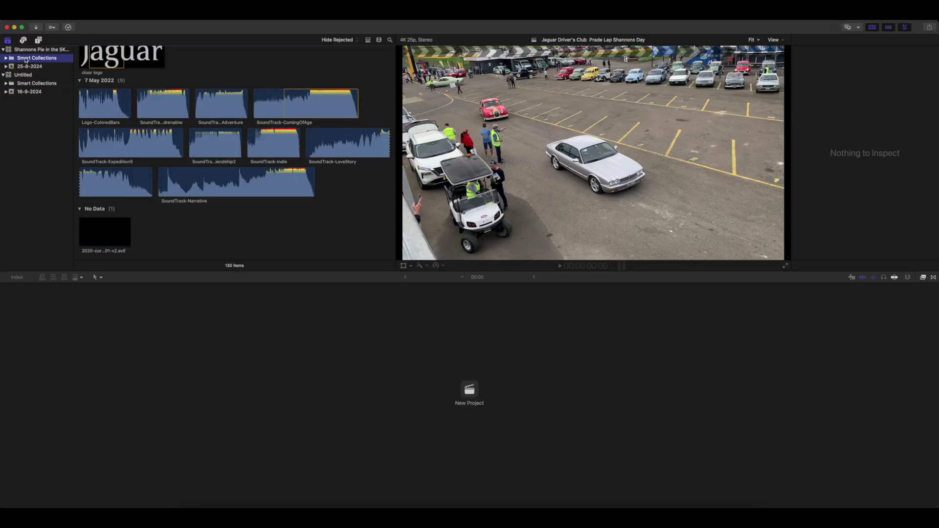
Open the copied library's Corvette C8 project and disable the Stealth - Aakash Gandhi music clip
{"action": "left_click", "coordinate": [41, 49]}
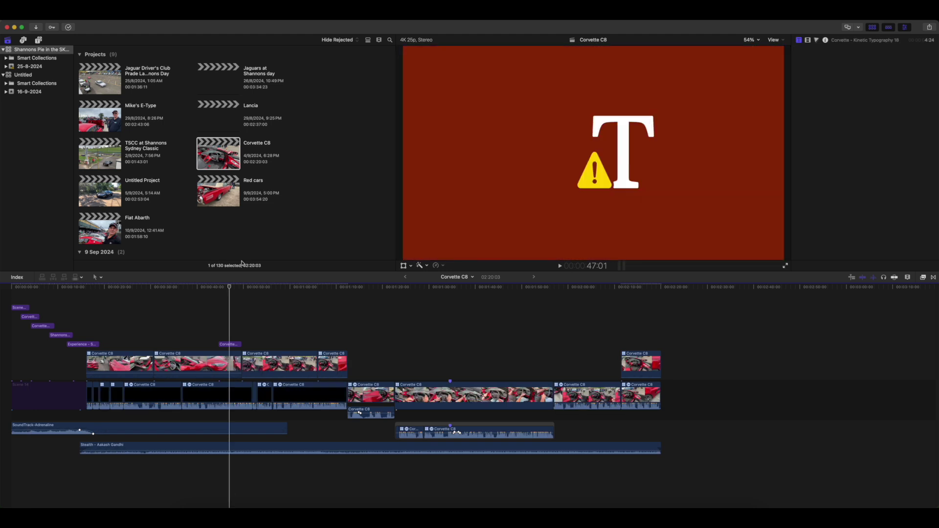
{"action": "left_click_drag", "start_coordinate": [240, 290], "coordinate": [482, 318]}
{"action": "left_click", "coordinate": [285, 449]}
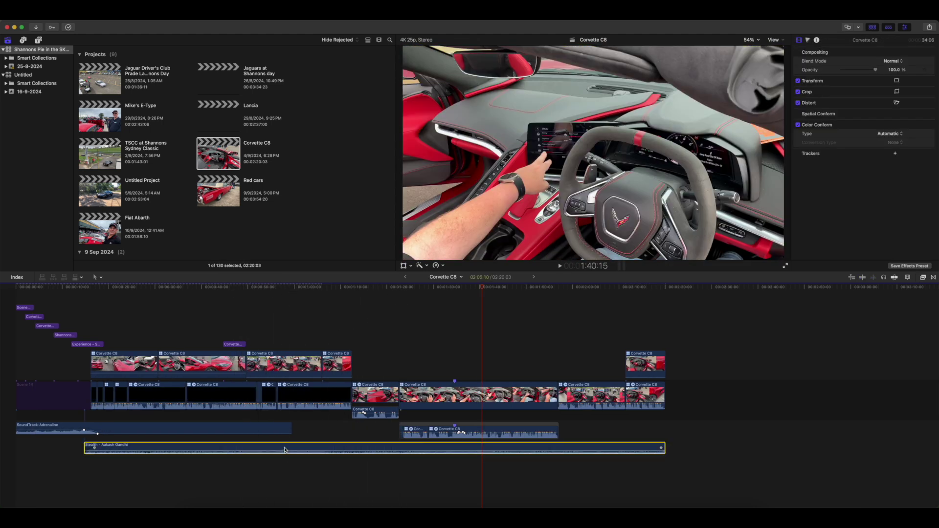
{"action": "left_click", "coordinate": [291, 287]}
{"action": "key", "text": "v"}
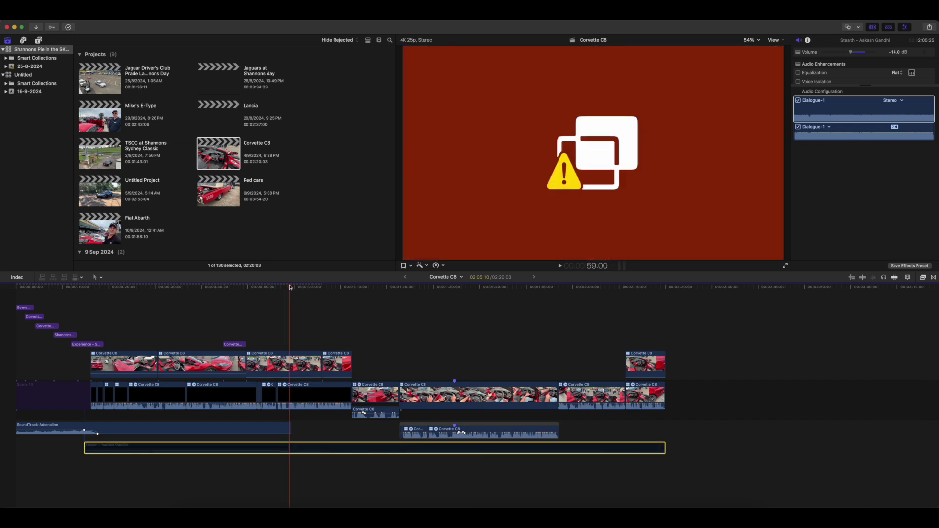
Disable the SoundTrack-Adrenaline clip, re-enable the storyline Corvette C8 clip and disable the connected one
{"action": "left_click", "coordinate": [267, 429]}
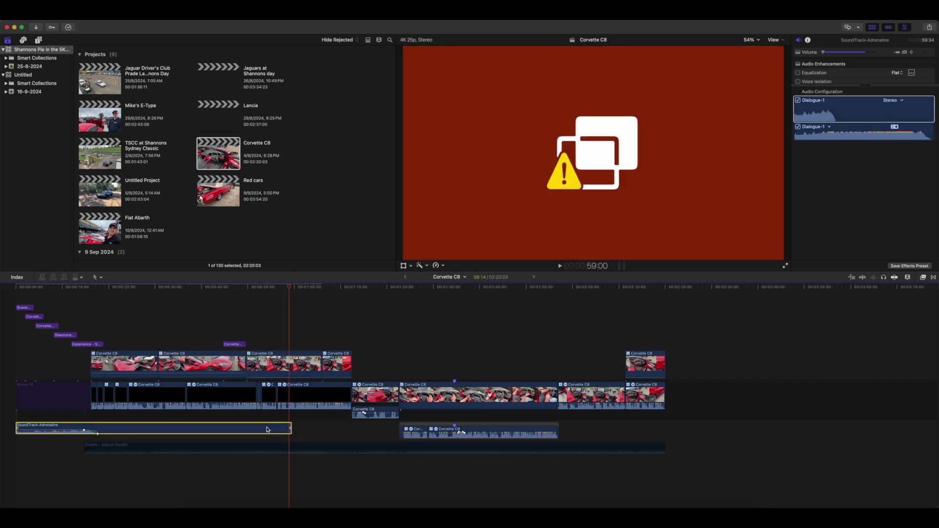
{"action": "key", "text": "v"}
{"action": "left_click", "coordinate": [286, 400]}
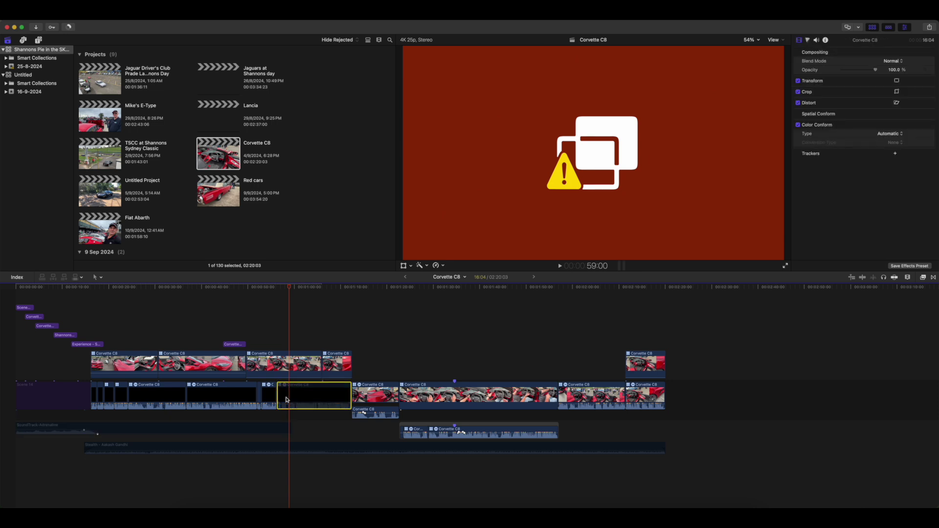
{"action": "key", "text": "v"}
{"action": "left_click", "coordinate": [288, 372]}
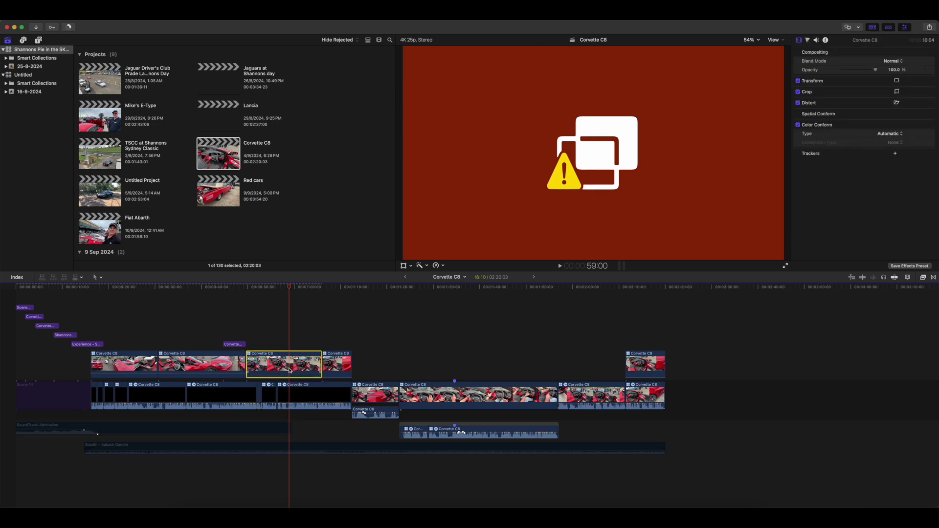
{"action": "key", "text": "v"}
{"action": "key", "text": "v"}
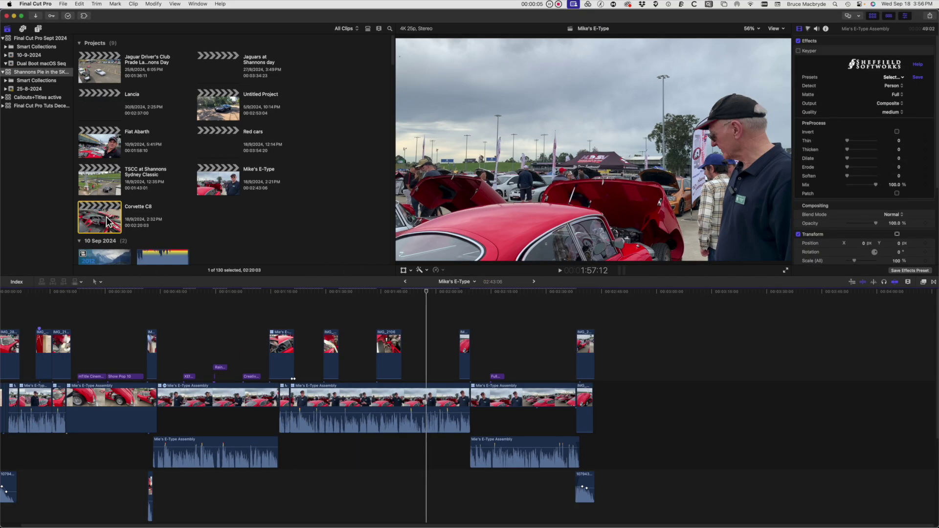
Load the Corvette C8 project from the browser into the timeline
{"action": "double_click", "coordinate": [109, 223]}
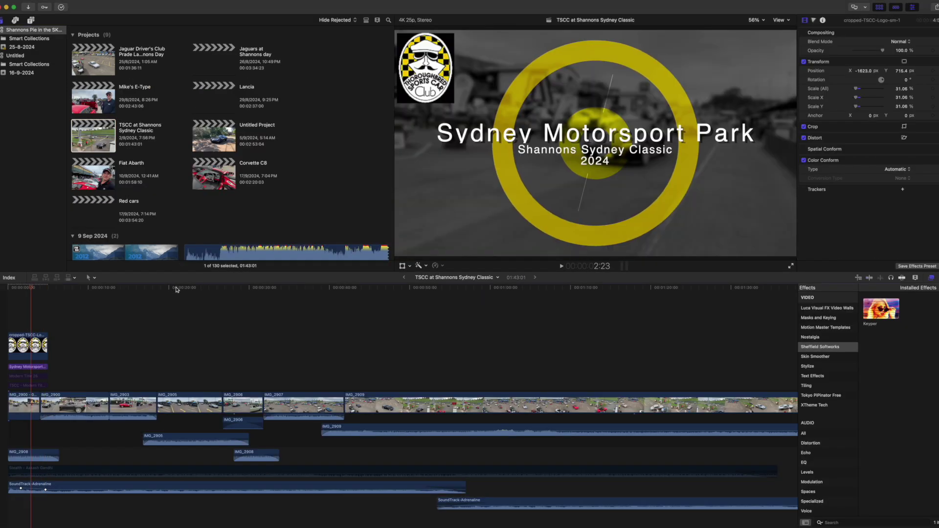
Scrub the TSCC timeline, then apply the Sheffield Softworks Keyper effect to a clip
{"action": "left_click_drag", "start_coordinate": [176, 290], "coordinate": [442, 375]}
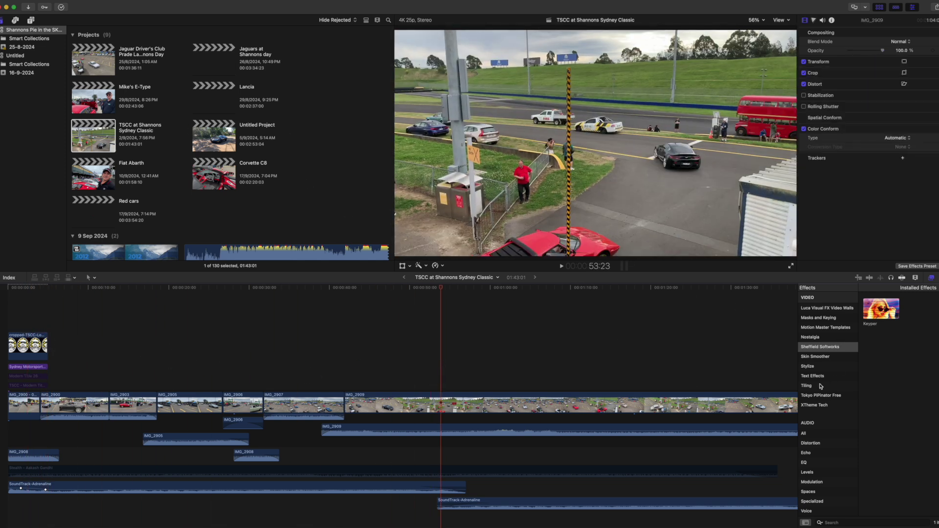
{"action": "left_click", "coordinate": [880, 315]}
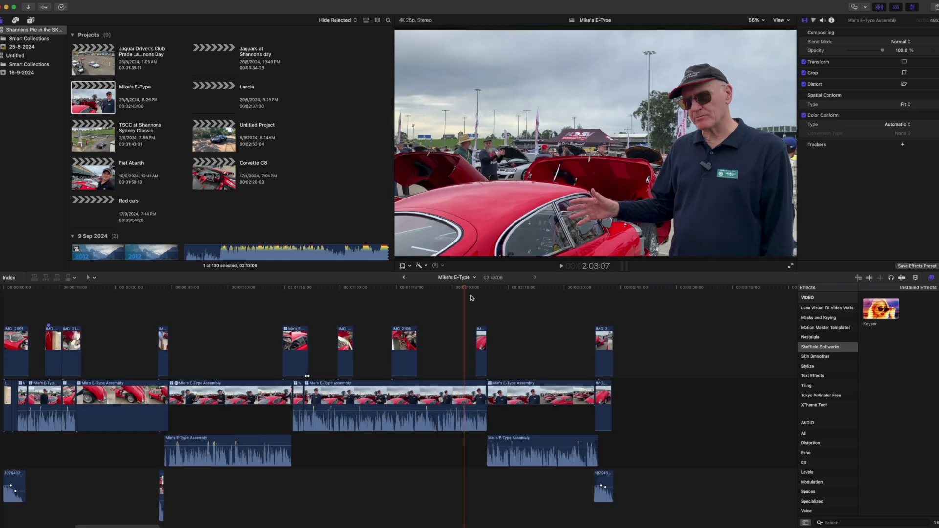
{"action": "left_click_drag", "start_coordinate": [883, 310], "coordinate": [465, 378]}
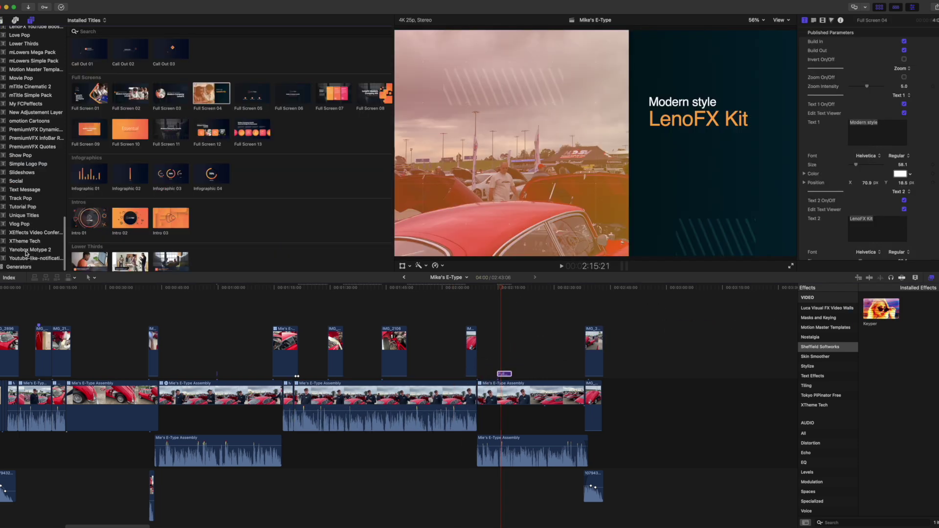
Preview the Rainwow title and add the LenoFX Full Screen 04 title above the storyline
{"action": "left_click", "coordinate": [98, 189]}
{"action": "left_click", "coordinate": [214, 204]}
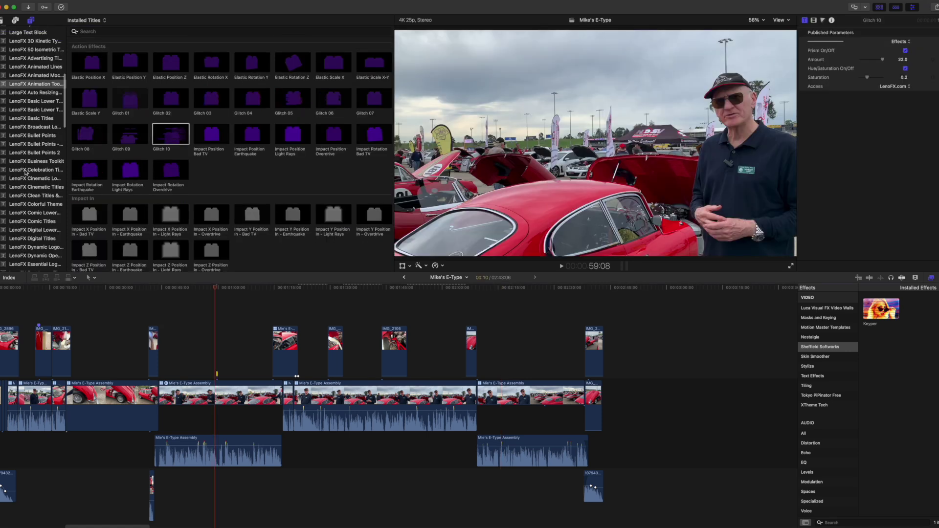
{"action": "left_click", "coordinate": [28, 160]}
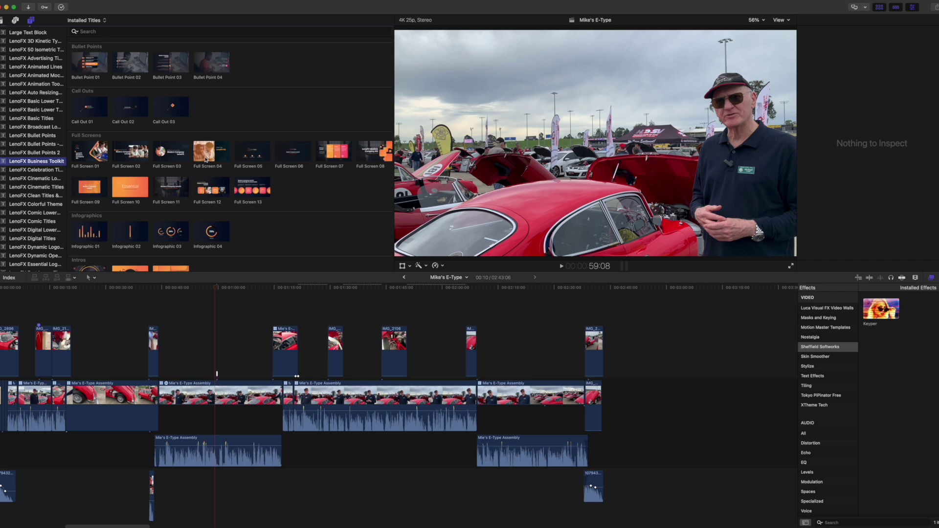
{"action": "left_click_drag", "start_coordinate": [206, 159], "coordinate": [499, 313]}
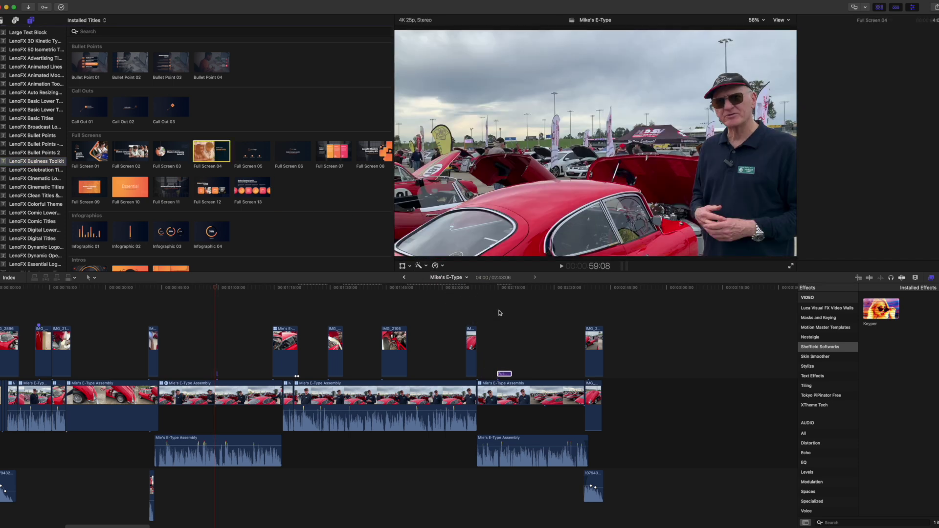
{"action": "left_click", "coordinate": [500, 289]}
{"action": "scroll", "coordinate": [26, 254], "scroll_direction": "down", "scroll_amount": 10}
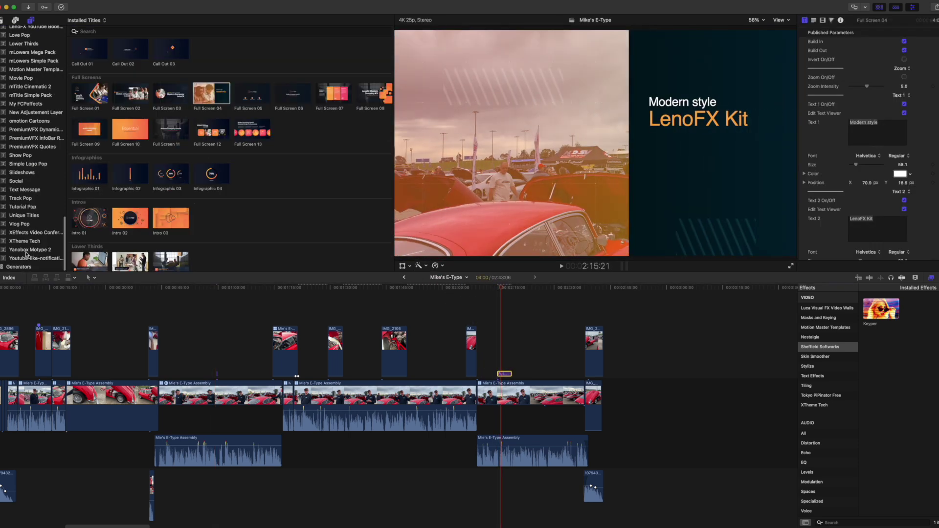
Add the Yanobox Motype 2 Rainwow and XEffects Highlight 11 titles above the storyline
{"action": "left_click", "coordinate": [27, 251]}
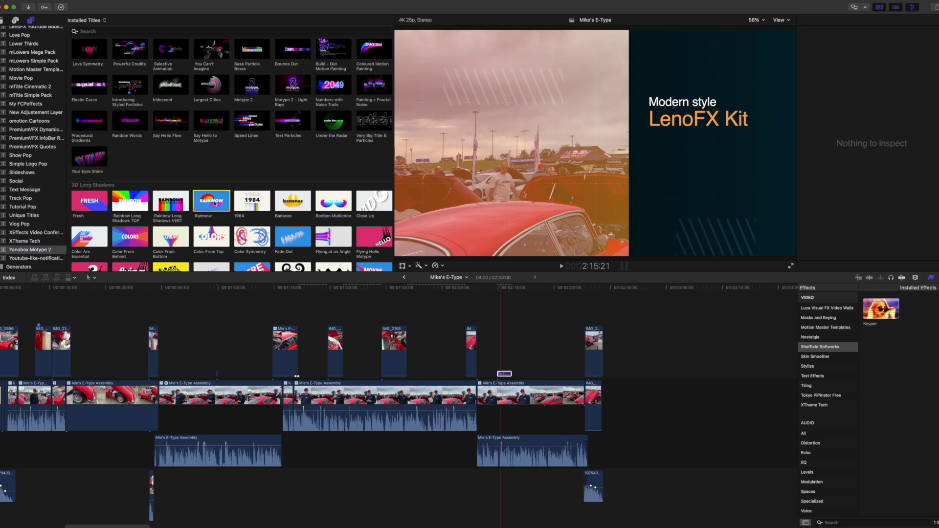
{"action": "left_click_drag", "start_coordinate": [214, 203], "coordinate": [216, 365]}
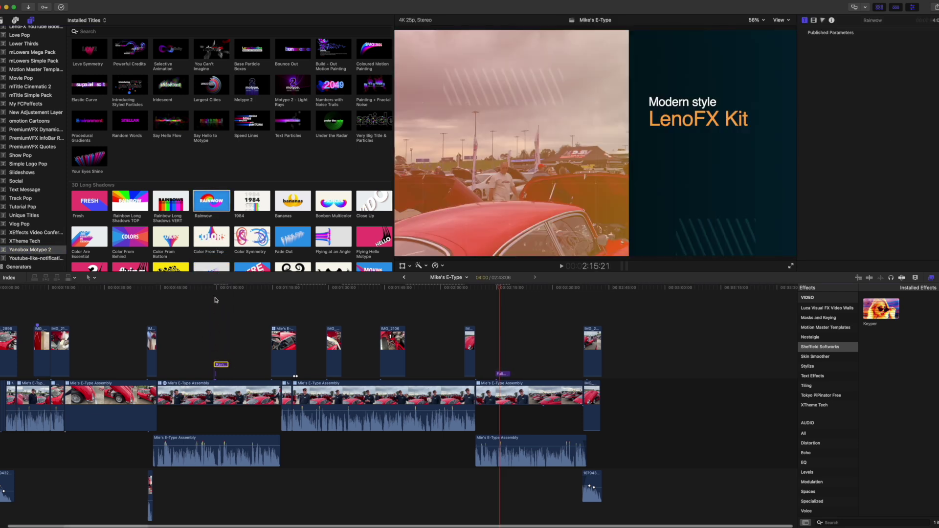
{"action": "left_click", "coordinate": [216, 291]}
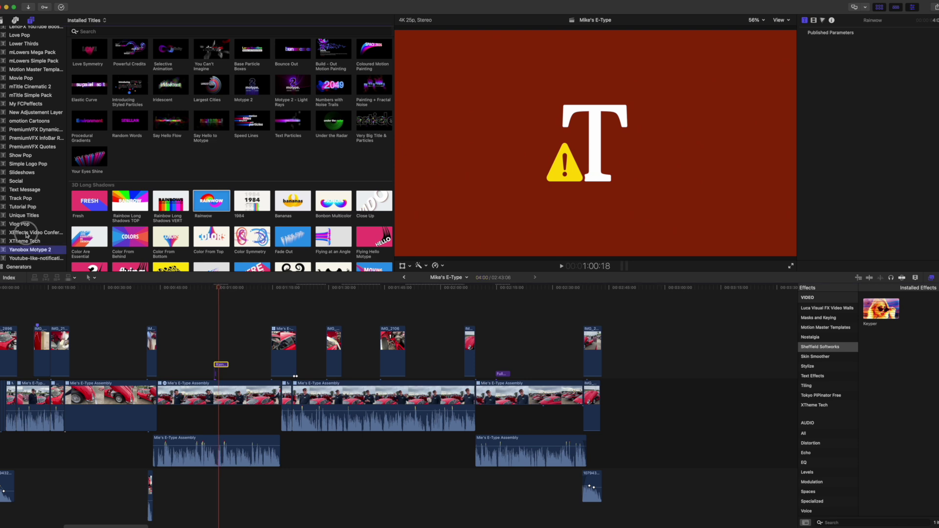
{"action": "left_click", "coordinate": [27, 234]}
{"action": "left_click_drag", "start_coordinate": [133, 99], "coordinate": [184, 373]}
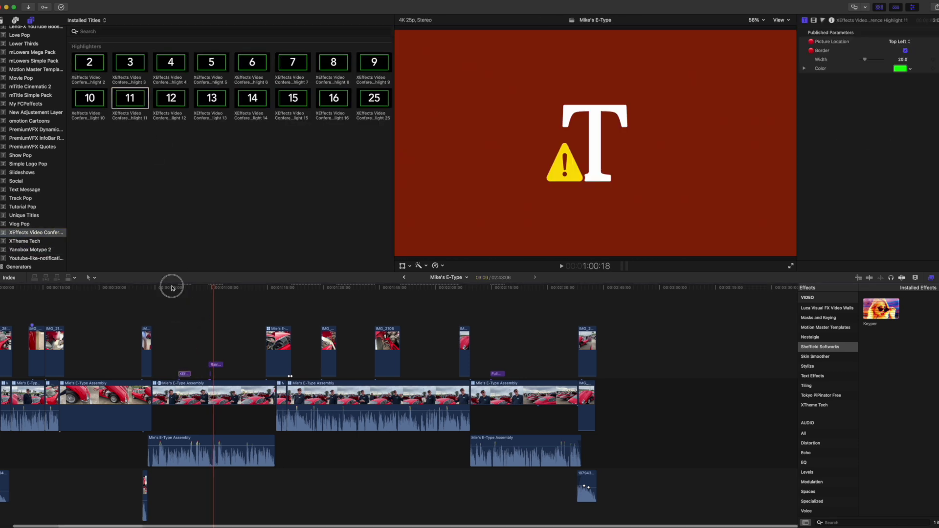
{"action": "left_click_drag", "start_coordinate": [172, 287], "coordinate": [183, 289]}
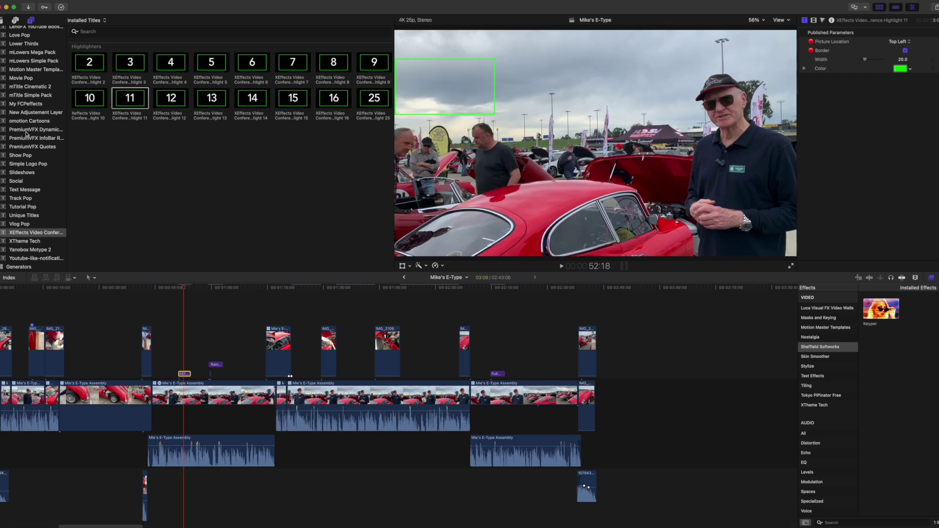
Add the PremiumVFX Creative 04 title and move the playhead onto it
{"action": "left_click", "coordinate": [58, 130]}
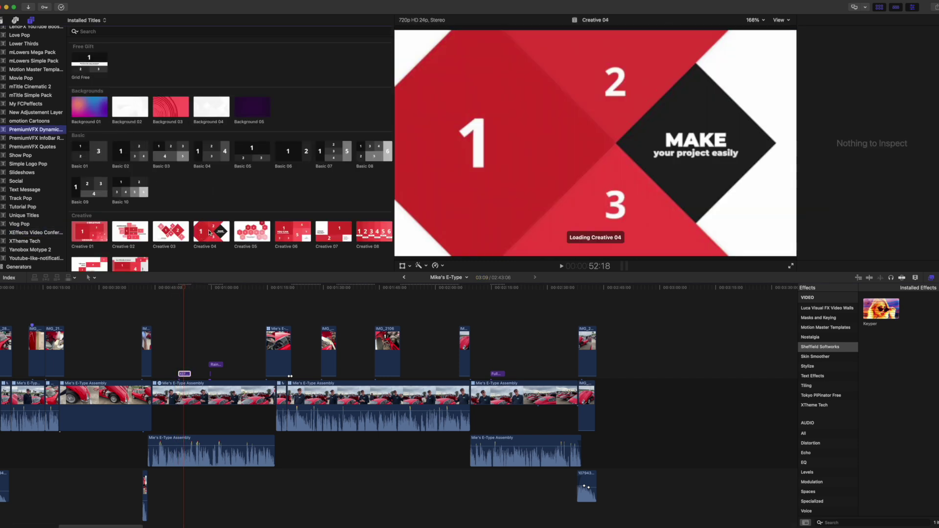
{"action": "left_click_drag", "start_coordinate": [213, 236], "coordinate": [239, 330]}
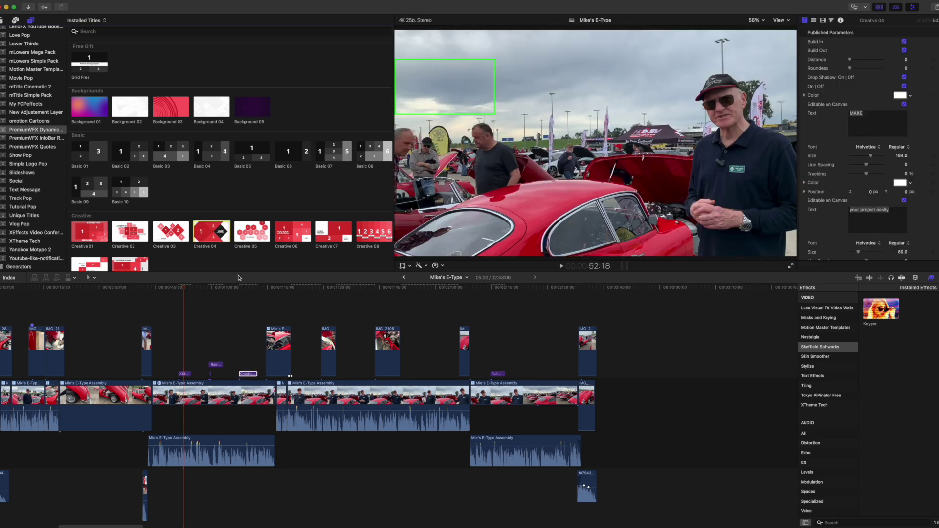
{"action": "left_click_drag", "start_coordinate": [230, 289], "coordinate": [250, 290]}
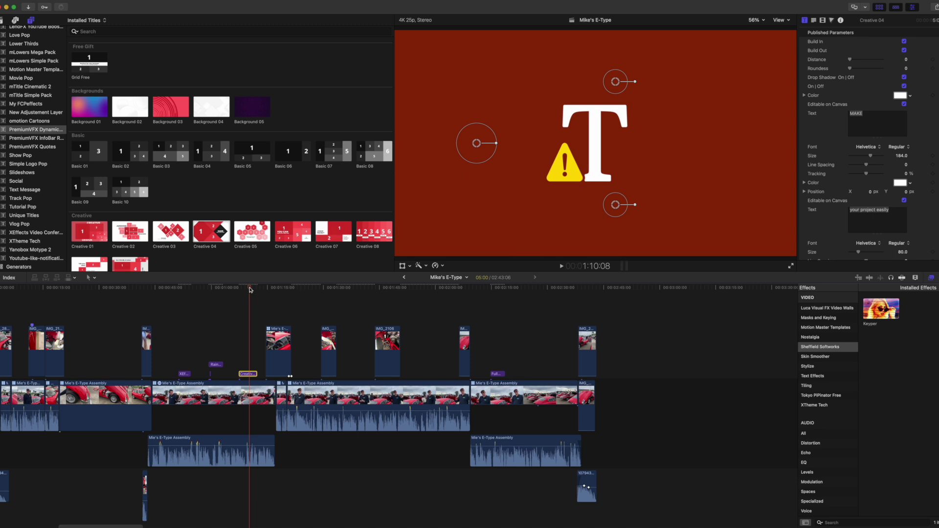
Add Show Pop 10 and an mTitle Cinematic 2 title above the storyline, scrubbing onto each
{"action": "left_click", "coordinate": [31, 155]}
{"action": "left_click_drag", "start_coordinate": [141, 144], "coordinate": [117, 348]}
{"action": "left_click_drag", "start_coordinate": [95, 286], "coordinate": [120, 289]}
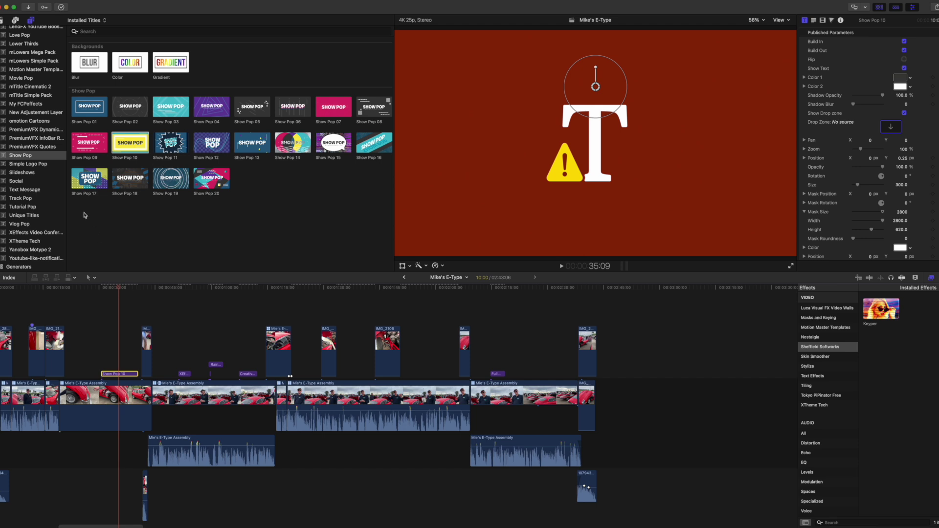
{"action": "left_click", "coordinate": [28, 88]}
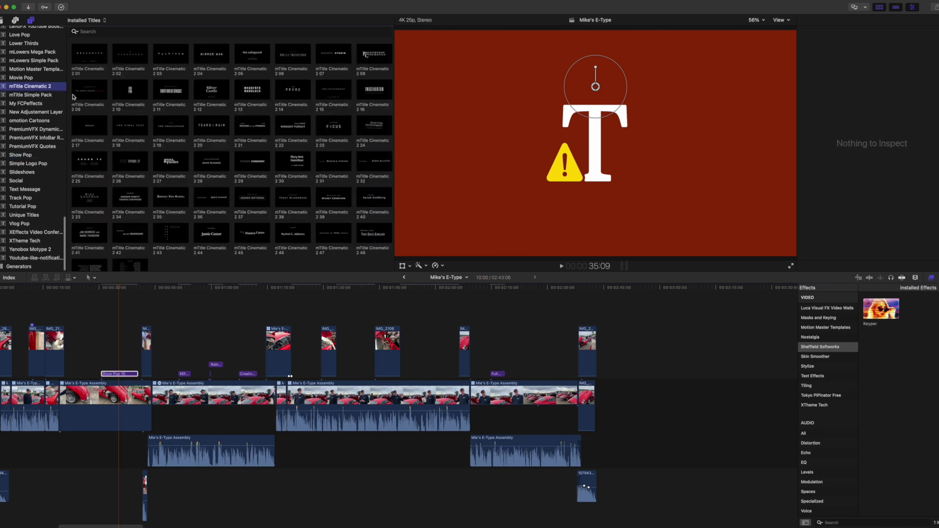
{"action": "left_click_drag", "start_coordinate": [125, 113], "coordinate": [72, 335]}
{"action": "left_click_drag", "start_coordinate": [70, 290], "coordinate": [85, 294]}
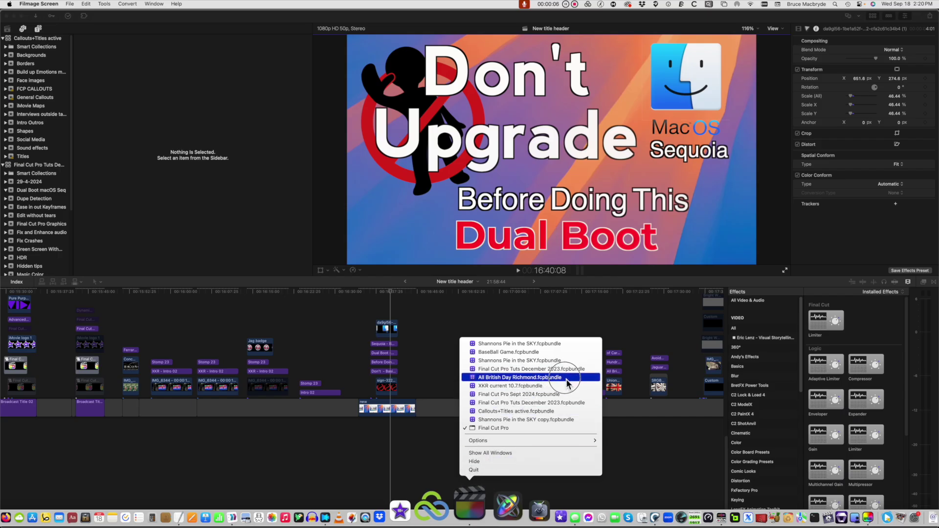
Open the Shannons Pie in the SKY copy library and load its E-Type project
{"action": "left_click", "coordinate": [566, 420]}
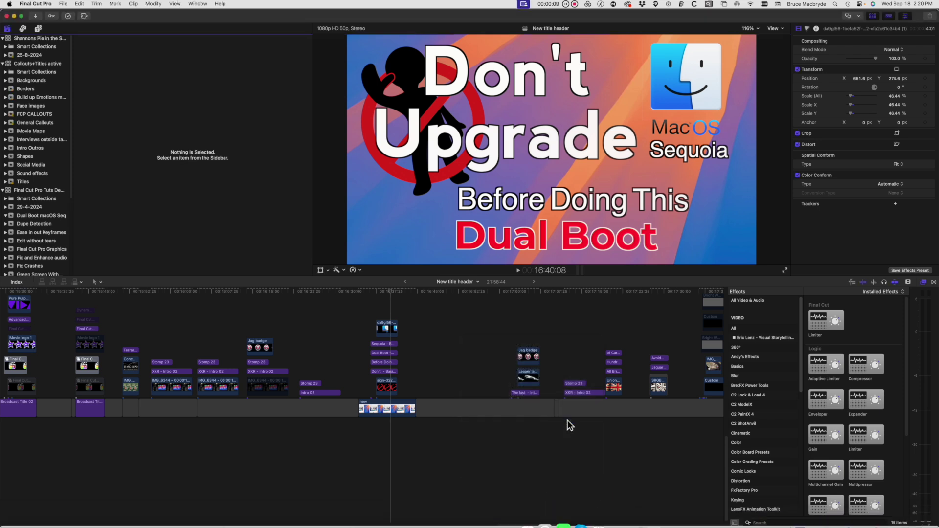
{"action": "left_click", "coordinate": [37, 39]}
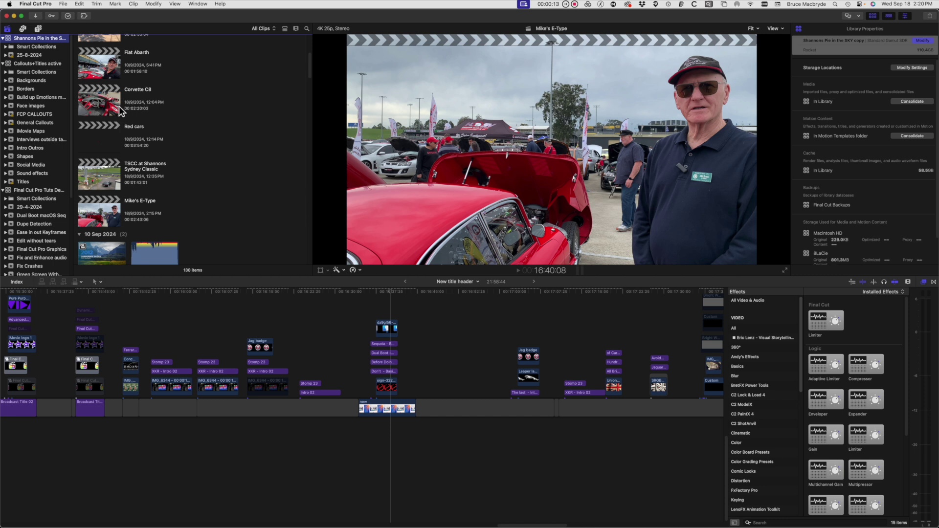
{"action": "double_click", "coordinate": [99, 218]}
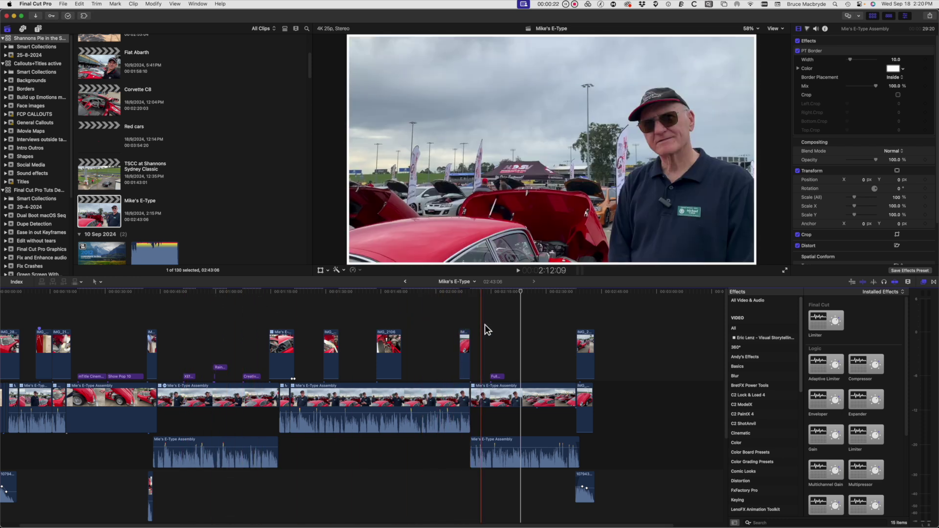
Turn the Keyper effect on and back off for the E-Type Assembly clip
{"action": "left_click", "coordinate": [429, 393]}
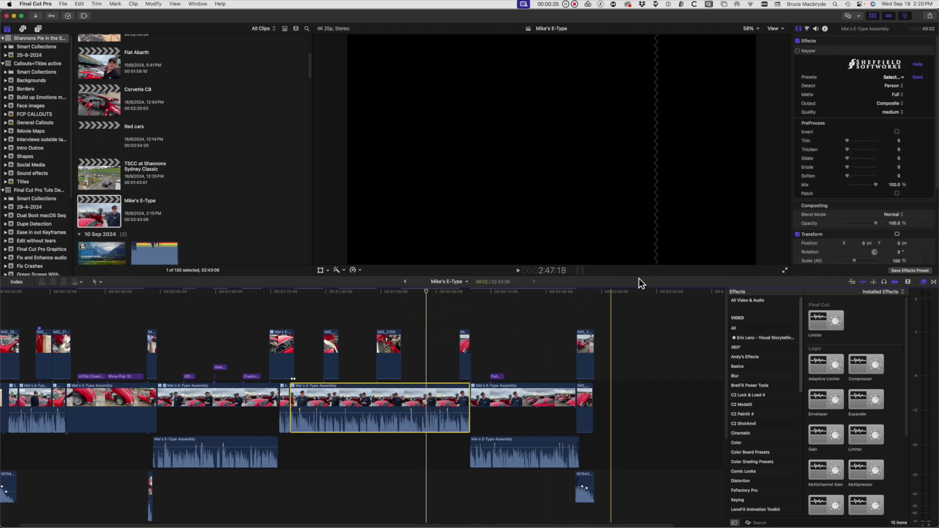
{"action": "left_click", "coordinate": [798, 51]}
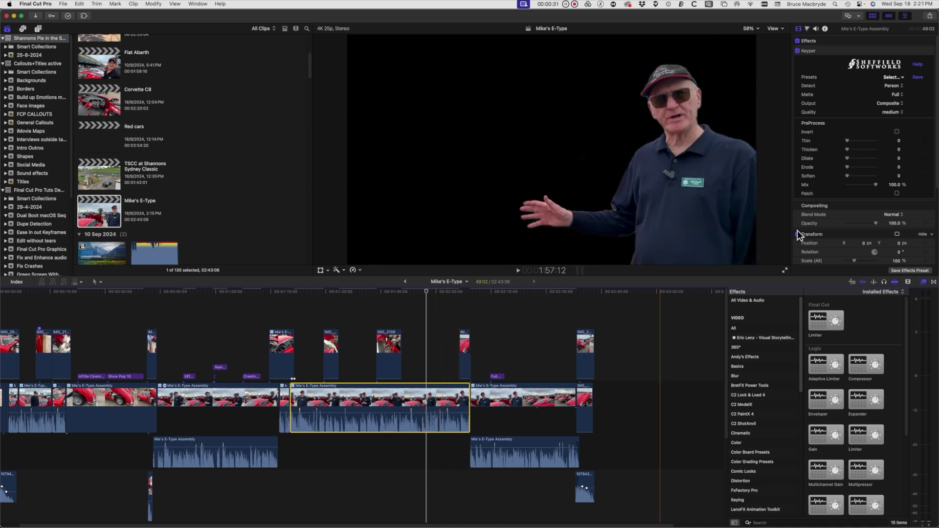
{"action": "left_click", "coordinate": [798, 51]}
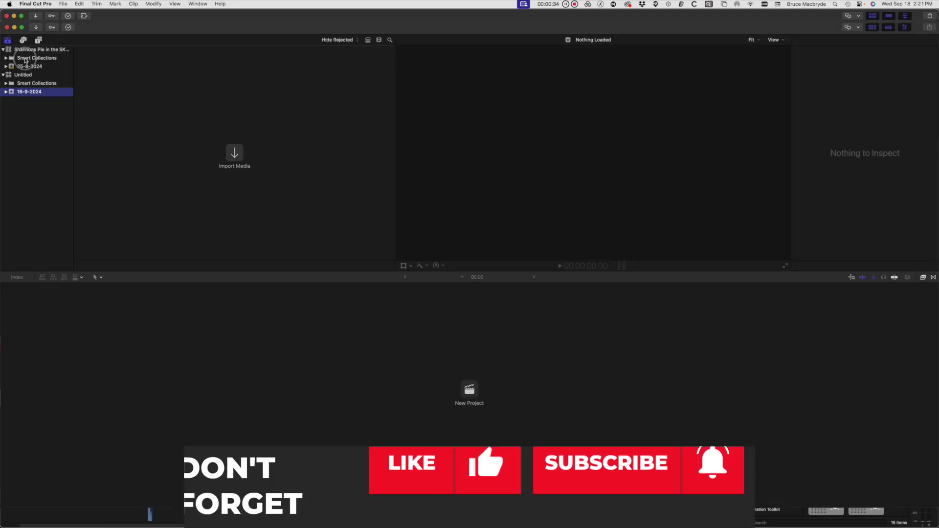
{"action": "left_click", "coordinate": [25, 59]}
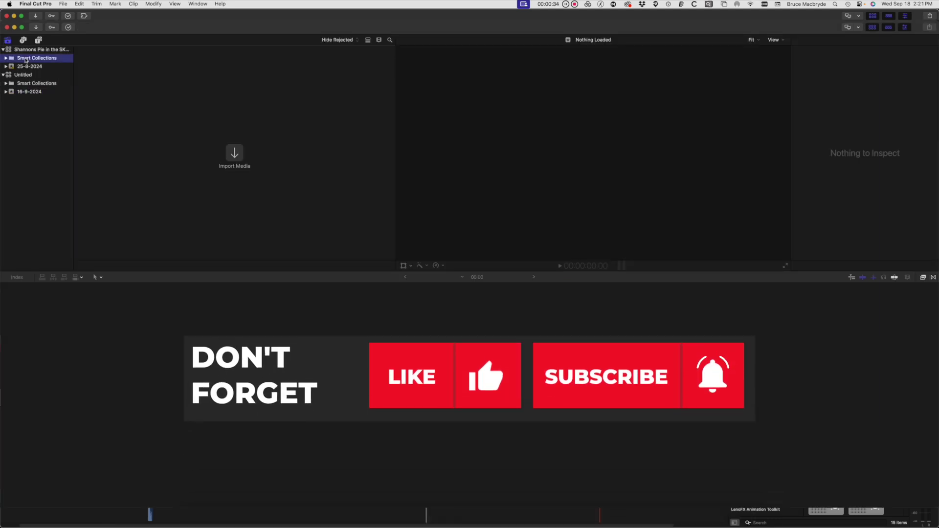
Show browser clips as one thumbnail each, then display the copy library's properties
{"action": "left_click", "coordinate": [379, 40]}
{"action": "left_click", "coordinate": [330, 72]}
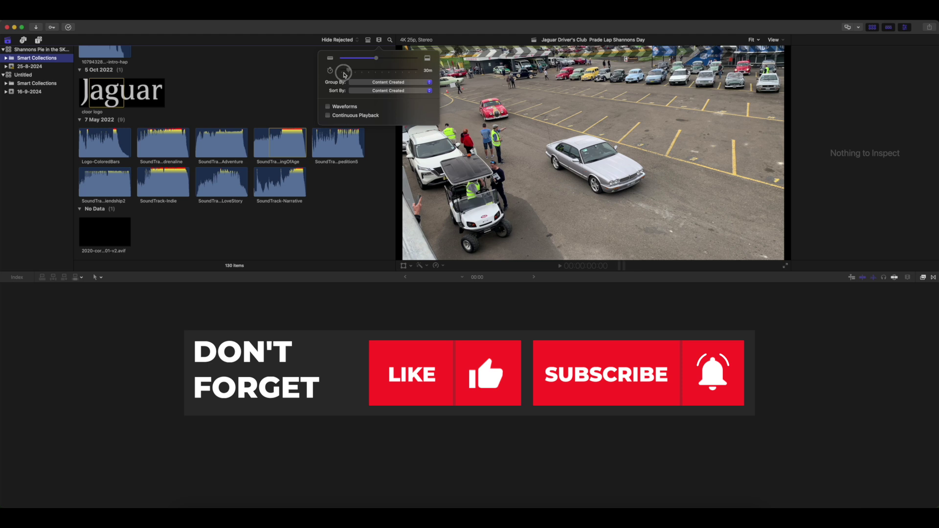
{"action": "left_click", "coordinate": [30, 52]}
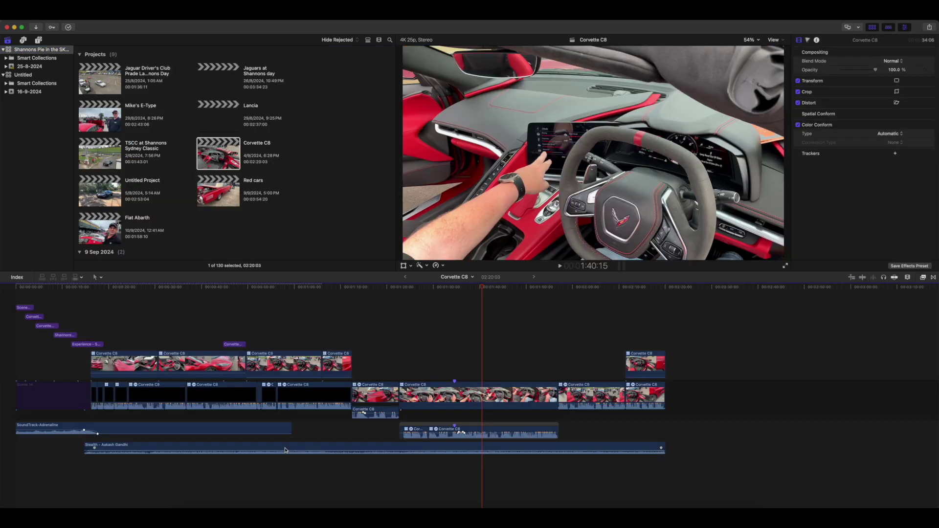
Disable the Stealth and SoundTrack-Adrenaline music clips in the Corvette C8 timeline
{"action": "left_click", "coordinate": [285, 449]}
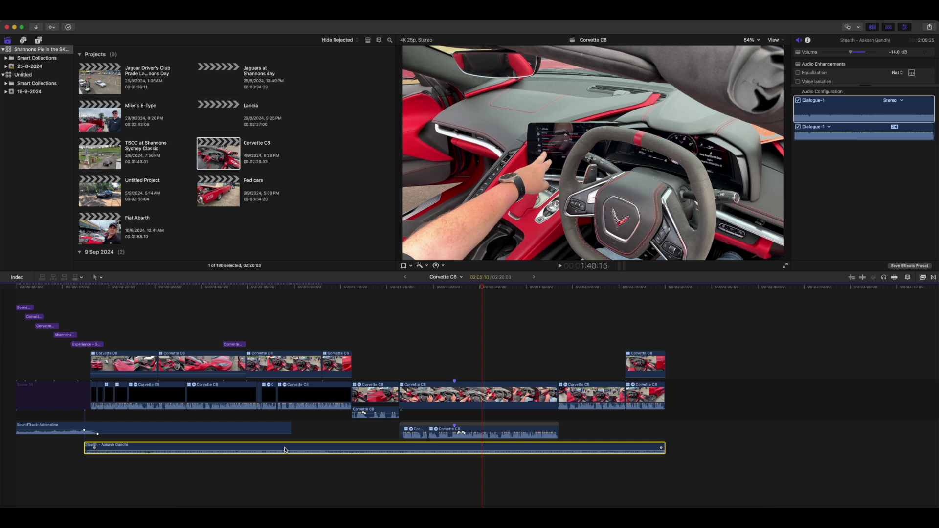
{"action": "left_click", "coordinate": [289, 287]}
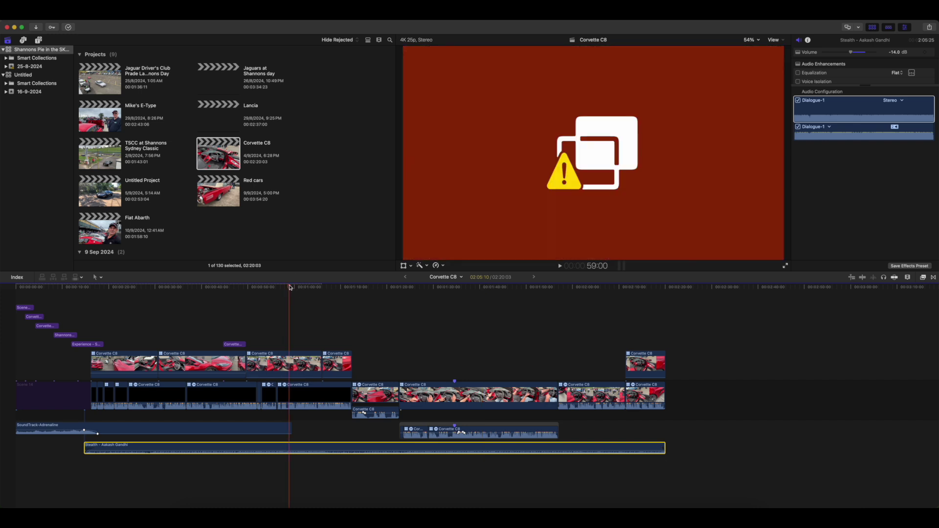
{"action": "key", "text": "v"}
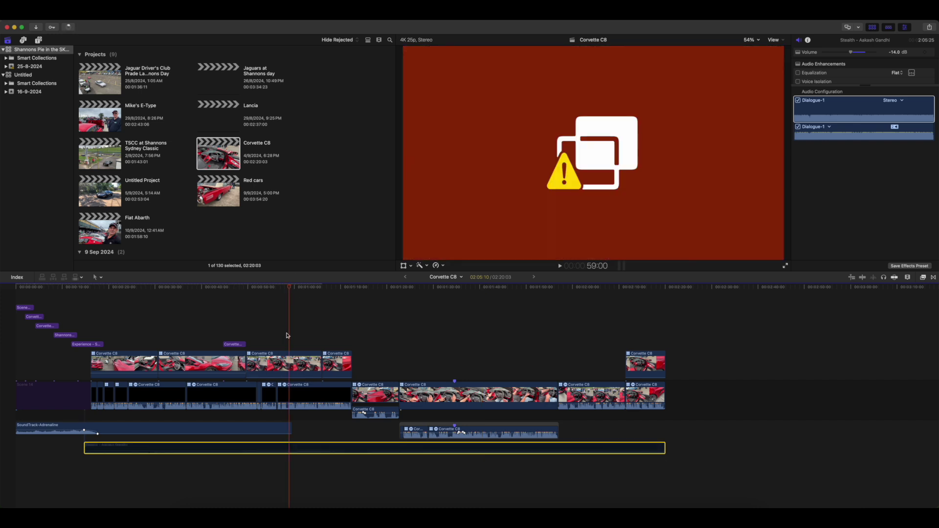
{"action": "left_click", "coordinate": [267, 428]}
{"action": "key", "text": "v"}
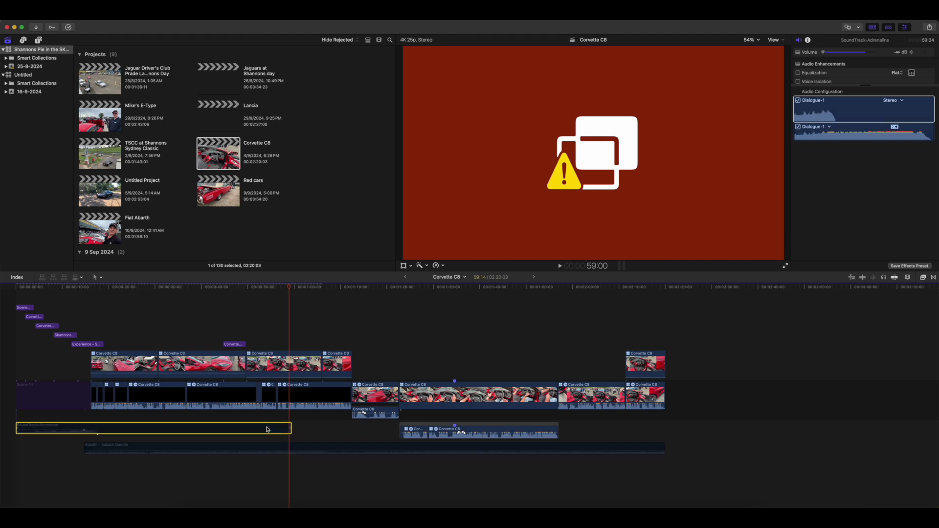
Disable the connected Corvette C8 clip, leaving the primary Corvette C8 clip enabled
{"action": "left_click", "coordinate": [282, 400]}
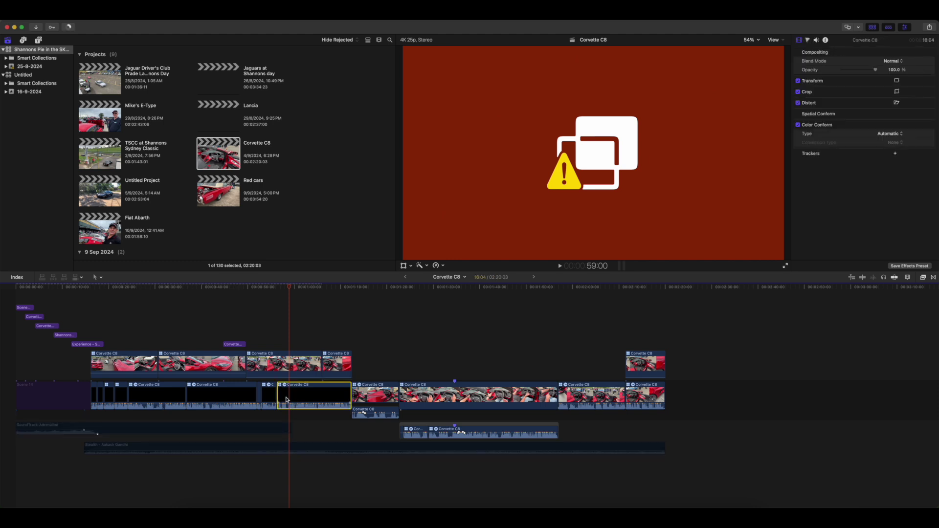
{"action": "key", "text": "v"}
{"action": "key", "text": "v"}
{"action": "left_click", "coordinate": [290, 370]}
{"action": "key", "text": "v"}
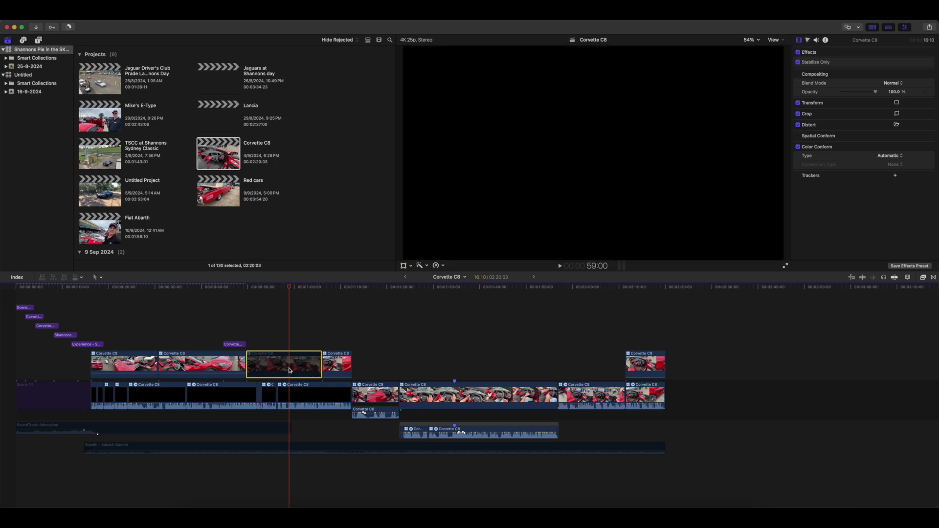